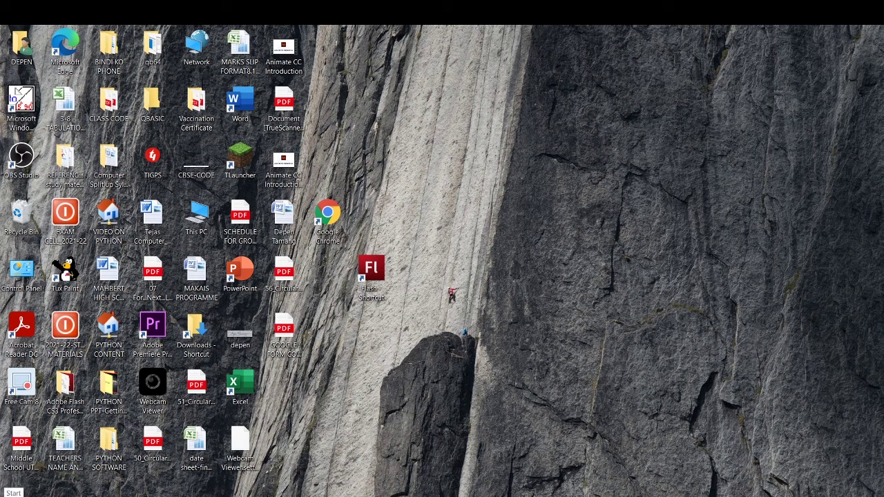
Launch Adobe Photoshop CC (64 Bit)
click(14, 493)
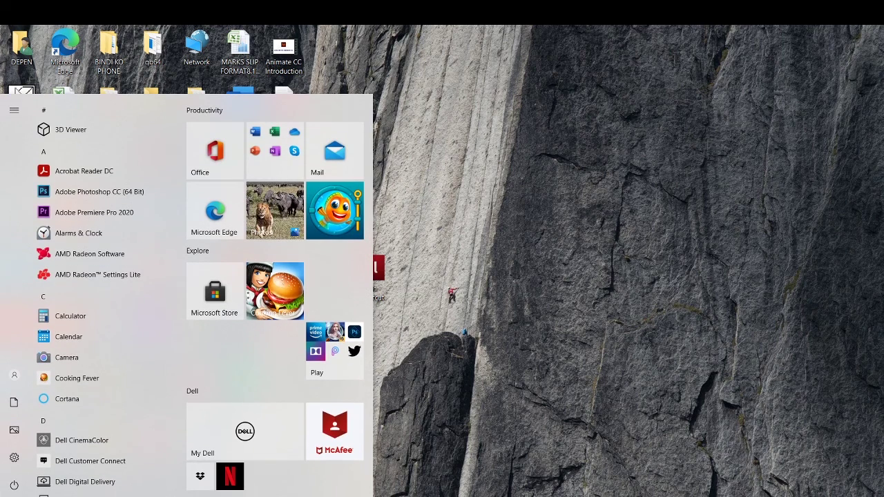
click(74, 196)
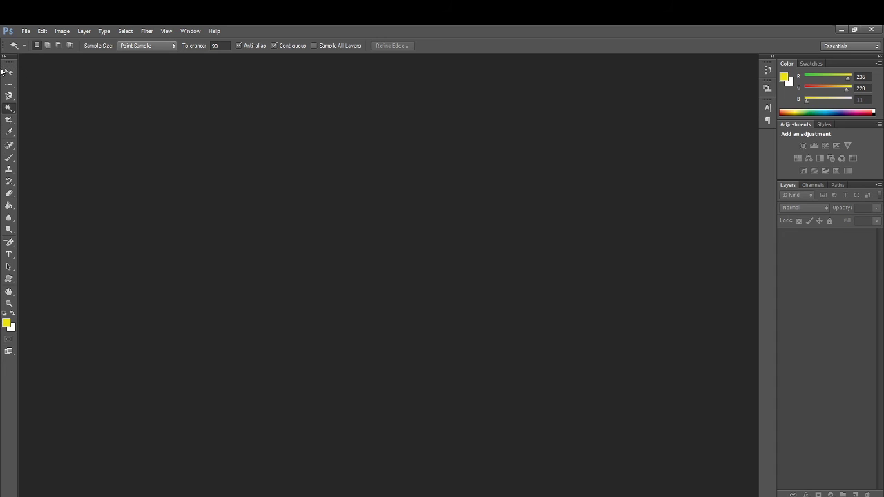
click(15, 126)
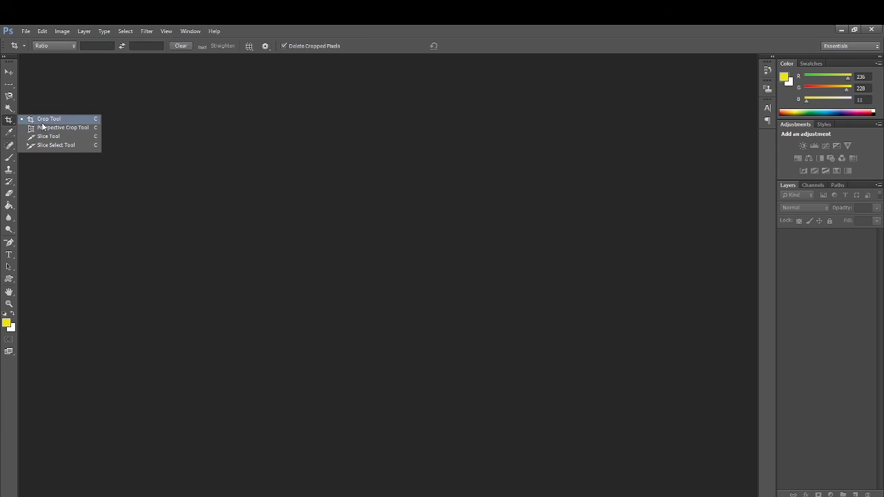
click(56, 164)
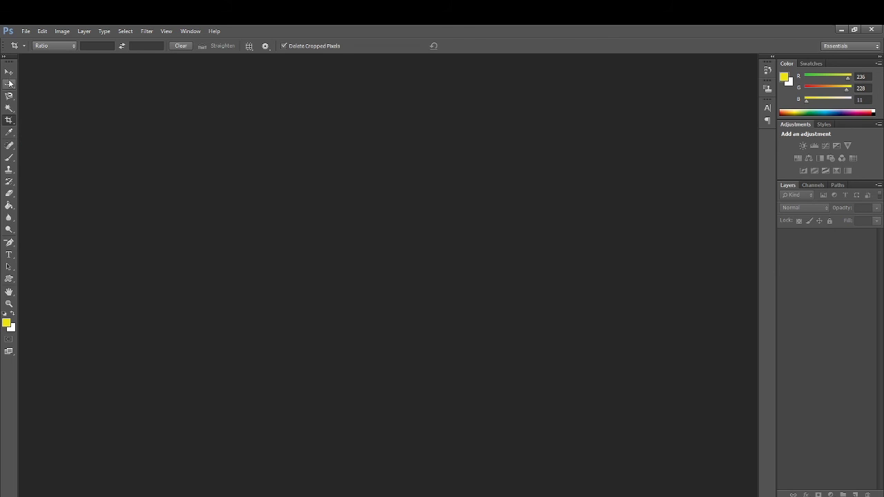
click(15, 173)
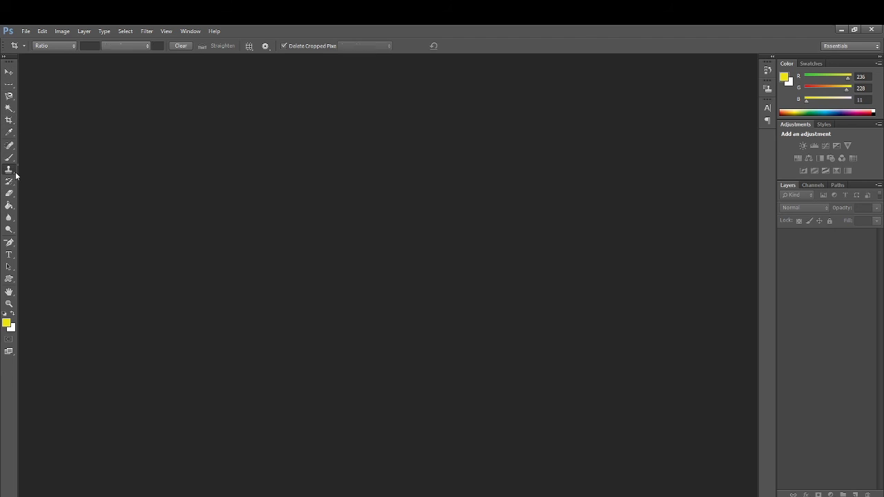
click(75, 242)
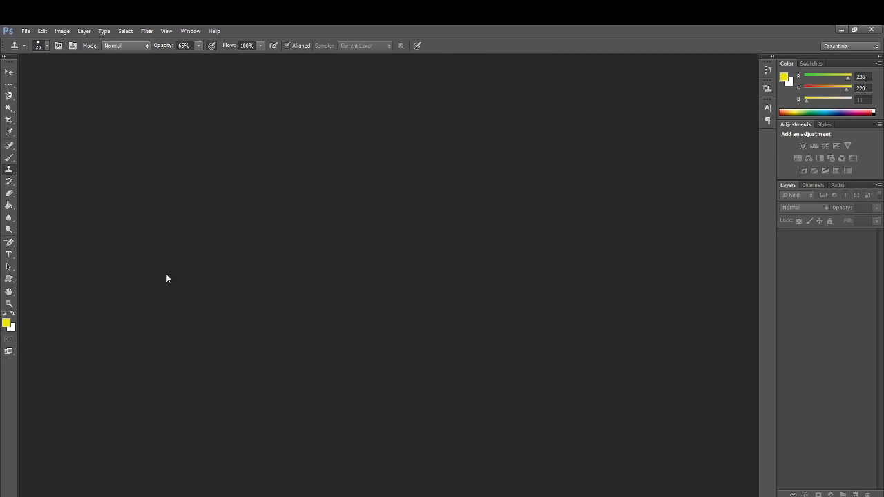
Create a new 1200 by 700 pixel document at 72 pixels/inch in 8-bit RGB Color with a white background
click(29, 33)
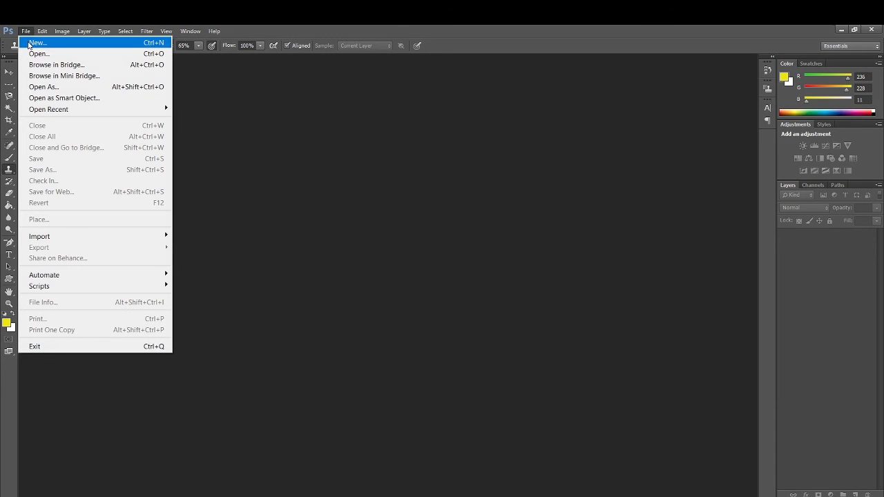
click(29, 43)
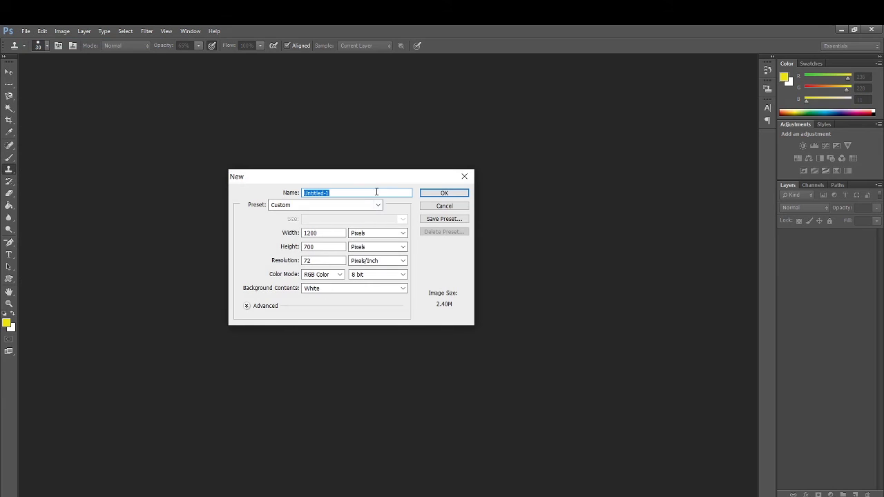
drag(372, 177, 336, 144)
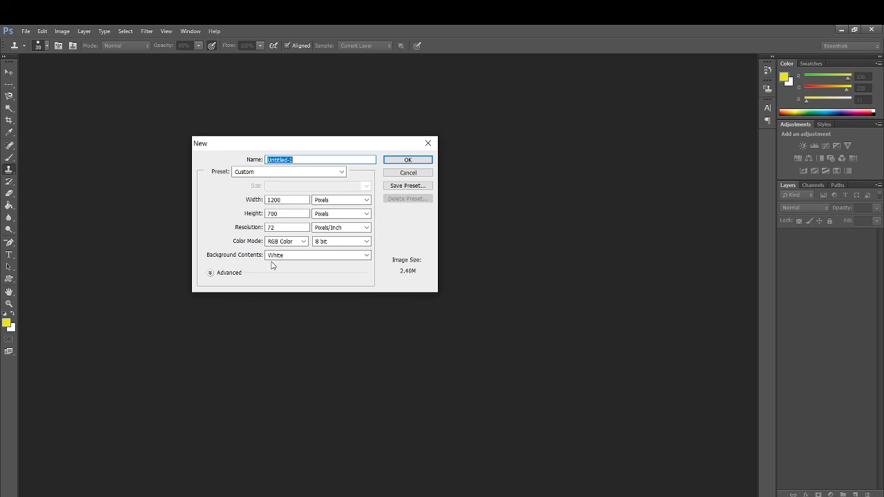
click(418, 164)
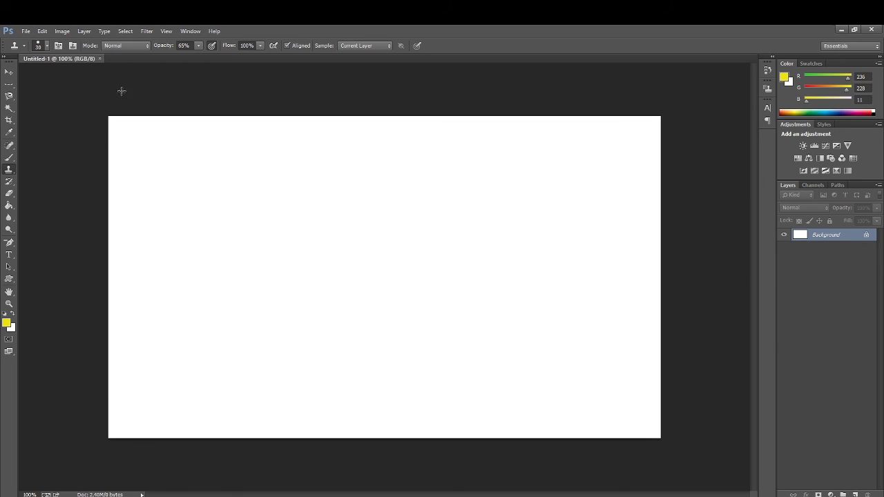
Save the blank document to the Desktop in Photoshop format as MY FIRST PHOTOSHOP FILE
click(25, 32)
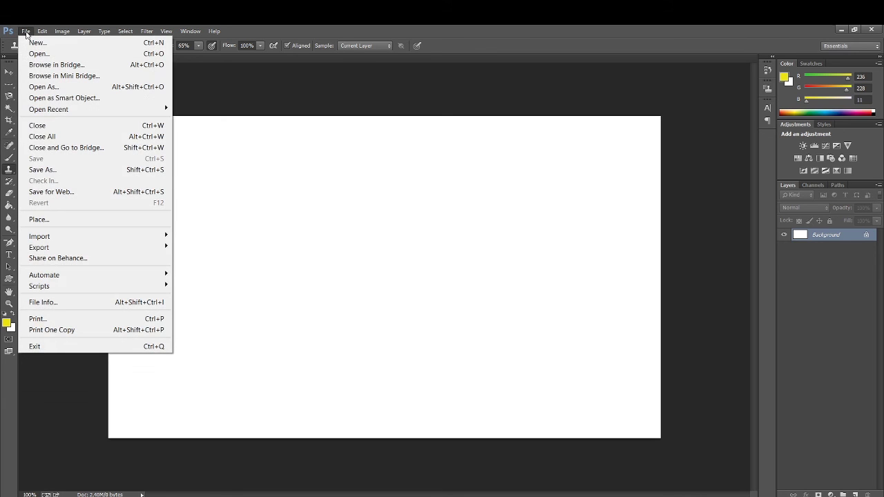
click(54, 170)
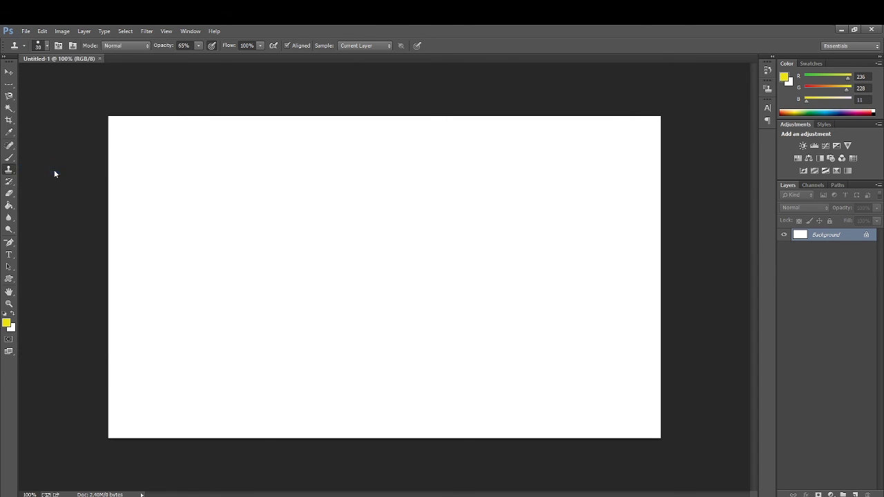
drag(185, 36, 278, 81)
drag(188, 191, 192, 154)
click(141, 154)
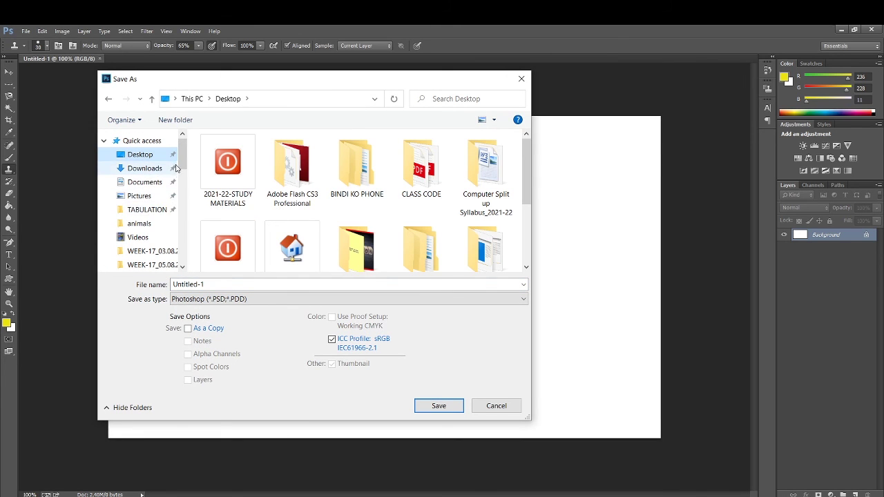
mouse_move(183, 163)
mouse_down()
mouse_move(185, 207)
mouse_move(186, 155)
mouse_up()
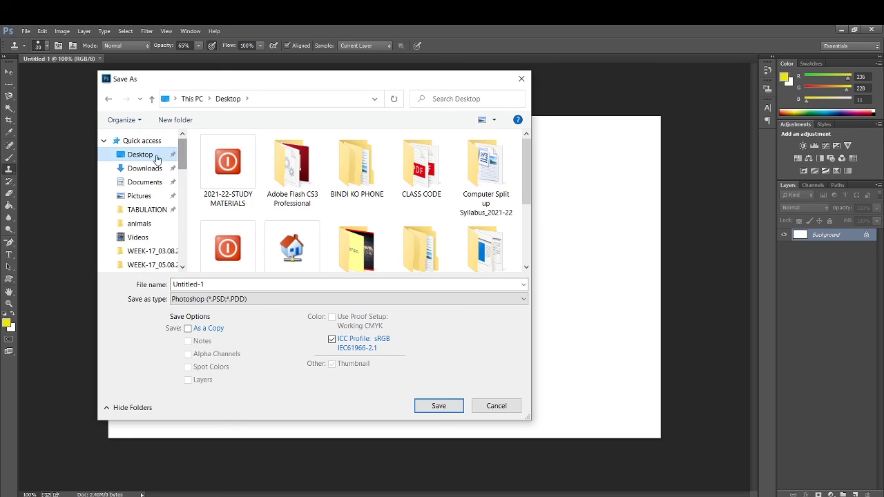
click(209, 287)
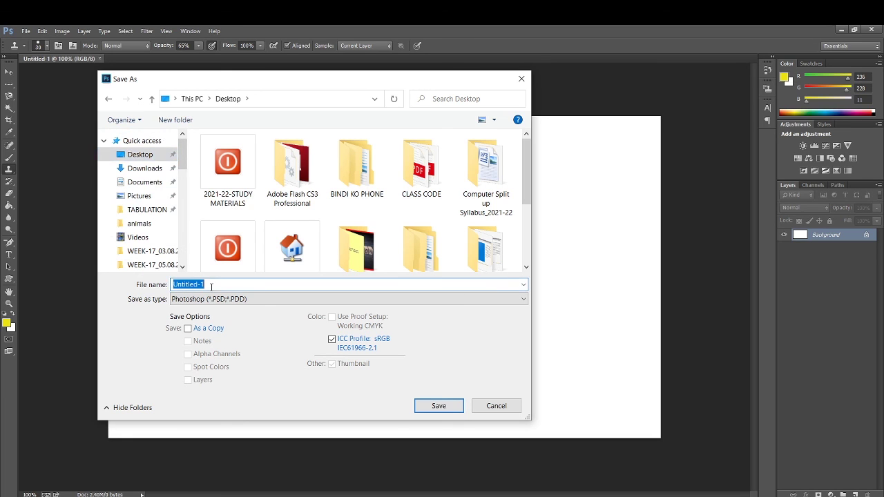
text(MY FIRST PHOTOSHOP FILE)
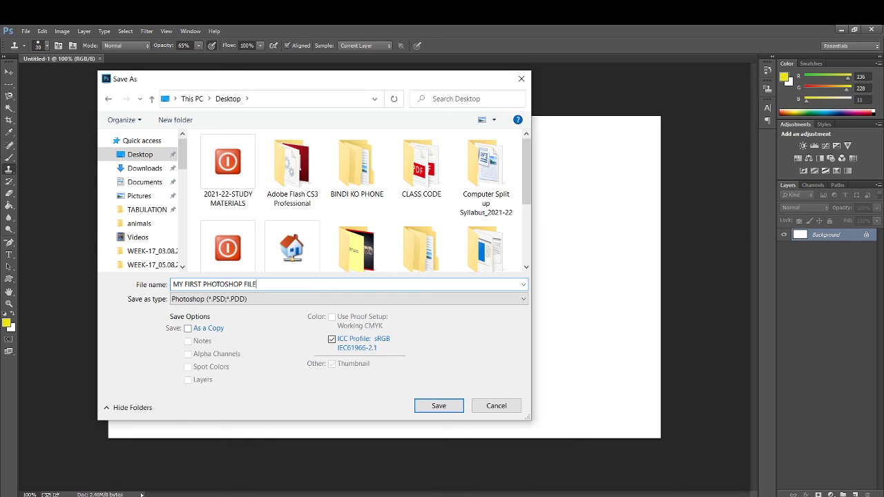
click(446, 408)
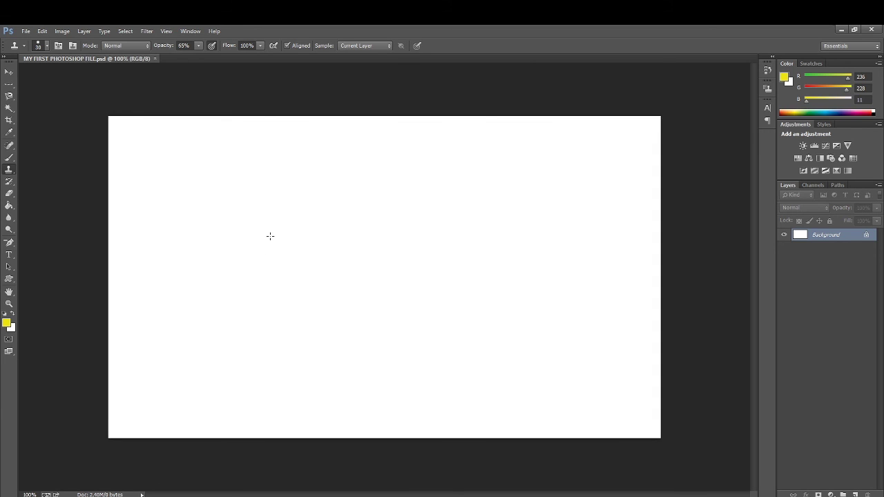
Activate the Move tool and open the image flowers-petals-plants-39517 from the flowers folder
key(v)
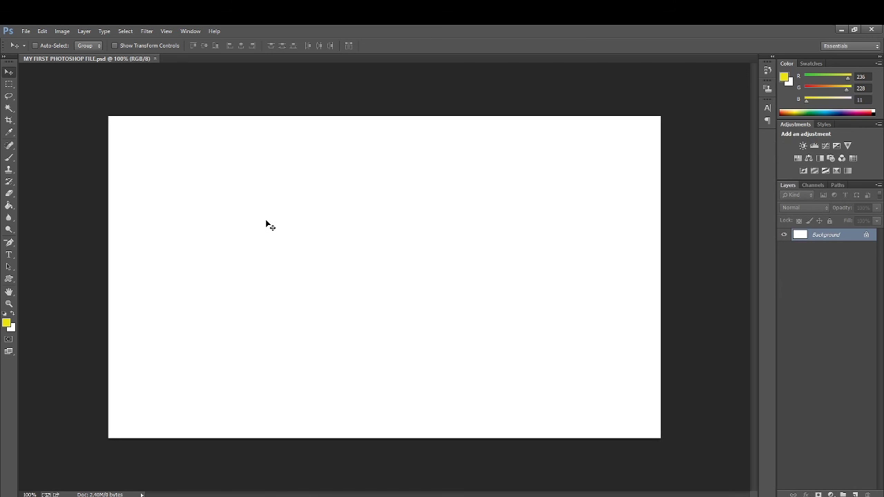
click(26, 32)
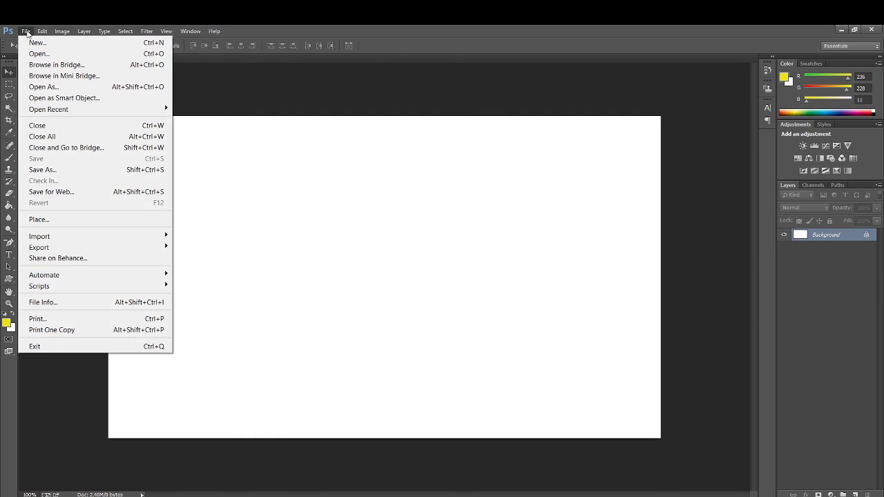
click(66, 54)
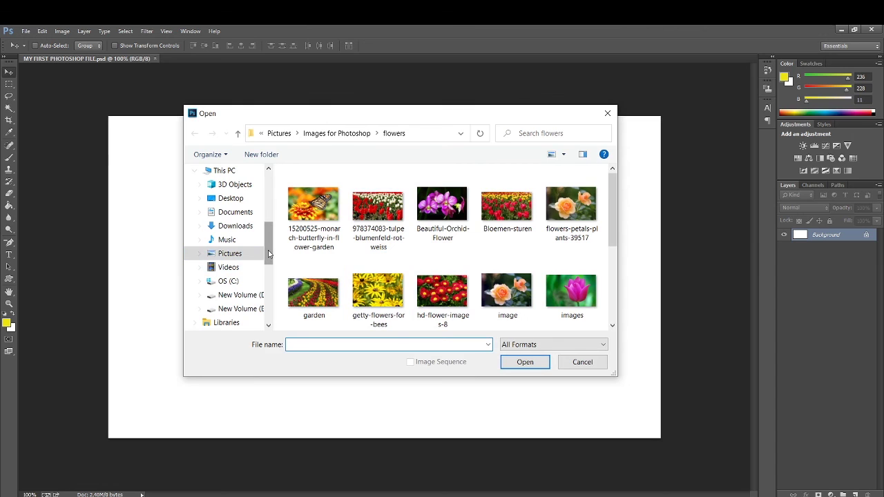
drag(269, 254, 272, 205)
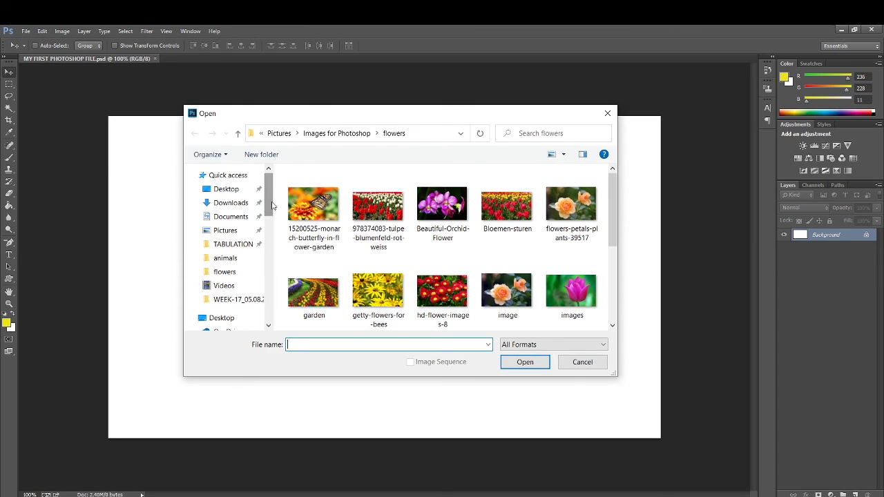
click(571, 205)
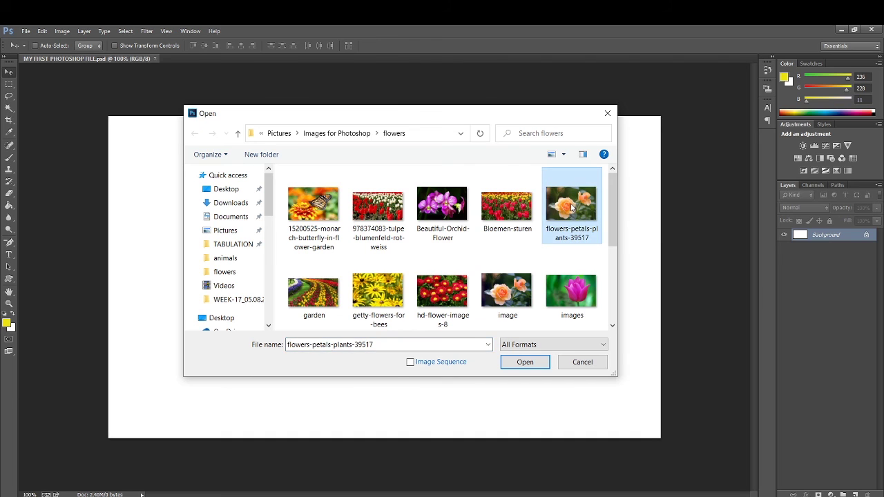
click(527, 363)
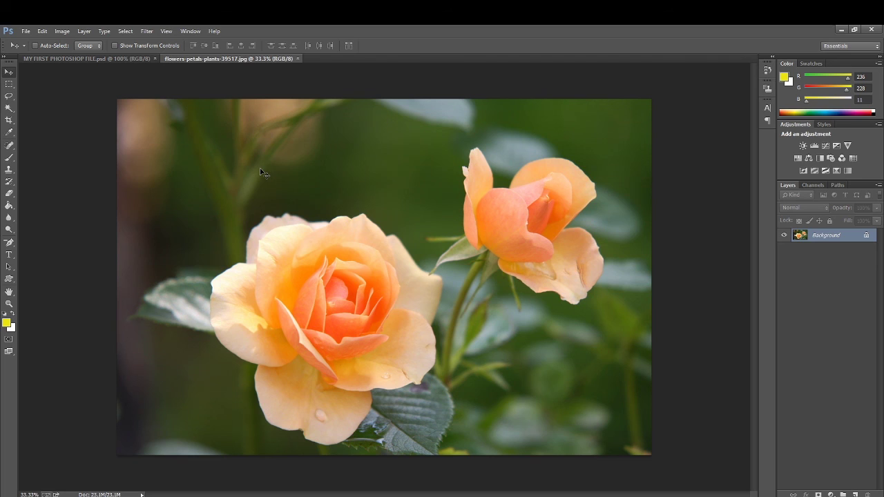
Select the smaller rose with the Rectangular Marquee tool and move the selected pixels slightly up and to the right
click(9, 84)
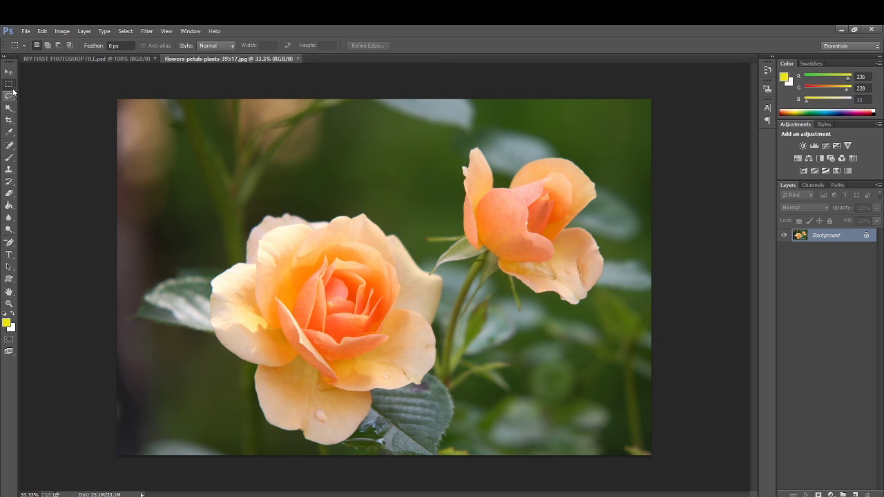
right_click(12, 85)
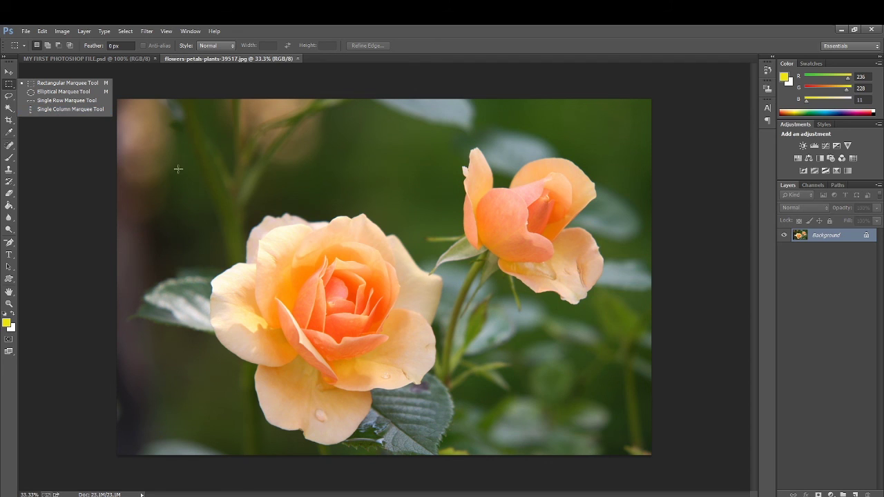
click(46, 85)
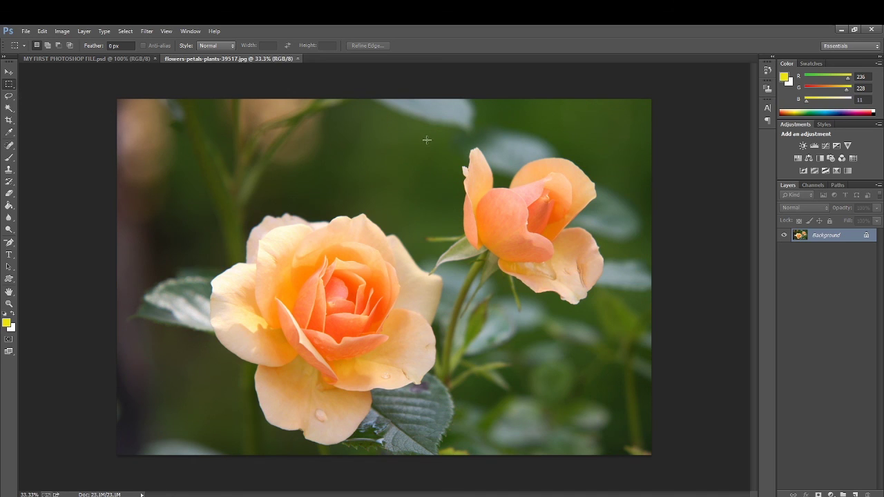
drag(434, 141, 623, 311)
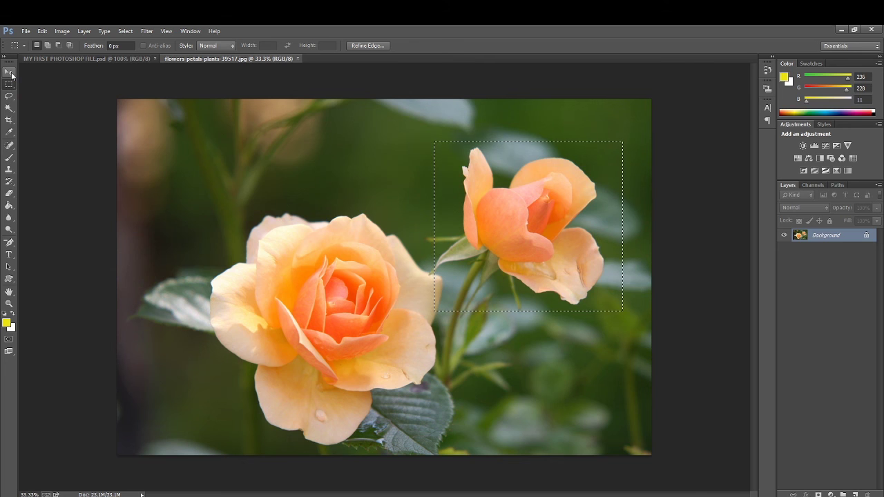
click(9, 72)
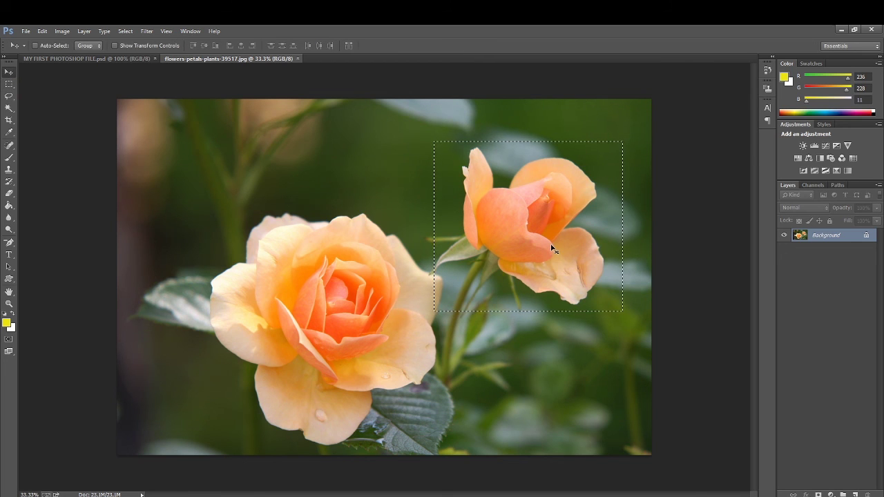
mouse_move(552, 248)
mouse_down()
mouse_move(452, 214)
mouse_move(296, 190)
mouse_move(249, 218)
mouse_move(259, 202)
mouse_move(380, 188)
mouse_move(539, 219)
mouse_move(614, 386)
mouse_move(581, 281)
mouse_move(553, 239)
mouse_up()
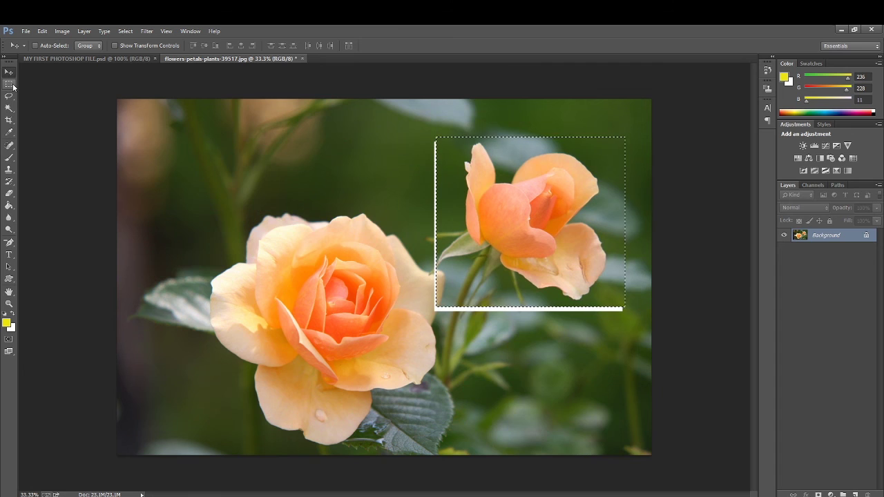
Select the large rose with the Elliptical Marquee tool and move the selected pixels slightly upward
click(13, 85)
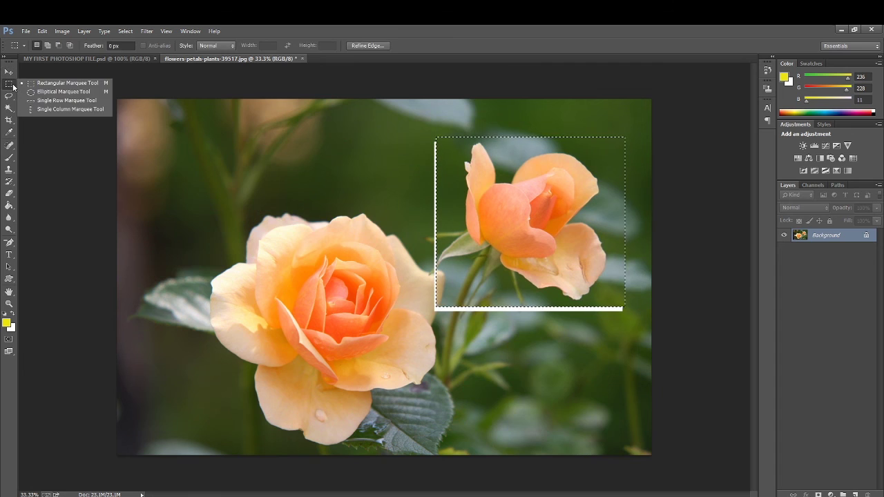
click(56, 92)
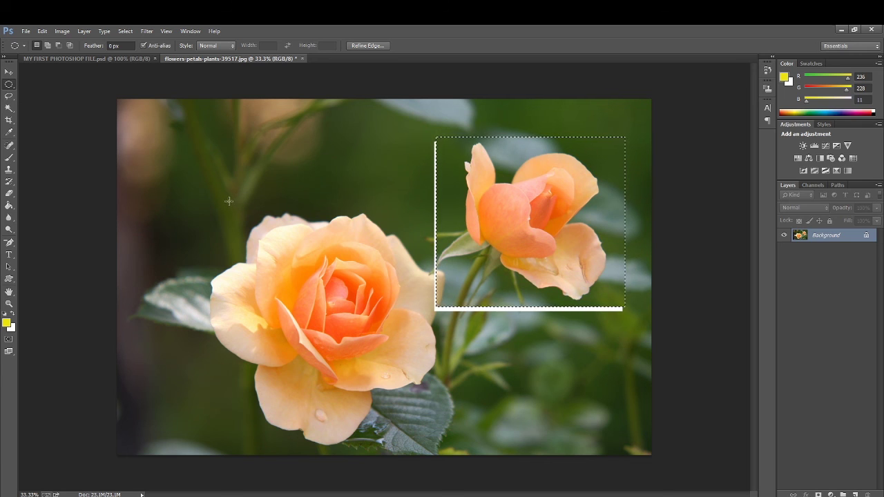
drag(198, 201, 428, 404)
click(428, 405)
key(ctrl+z)
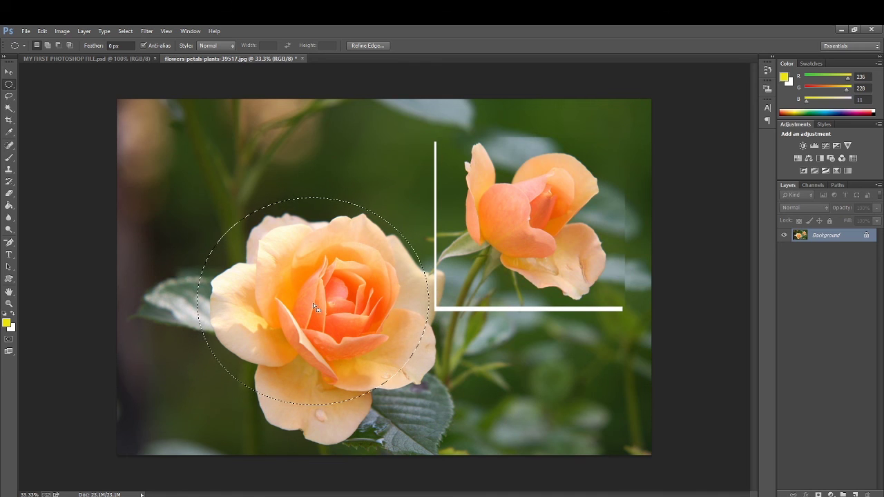
click(9, 73)
mouse_move(320, 312)
mouse_down()
mouse_move(300, 213)
mouse_move(204, 173)
mouse_move(263, 168)
mouse_move(347, 189)
mouse_move(297, 261)
mouse_move(233, 225)
mouse_move(267, 280)
mouse_move(324, 325)
mouse_move(339, 297)
mouse_move(312, 307)
mouse_move(325, 311)
mouse_up()
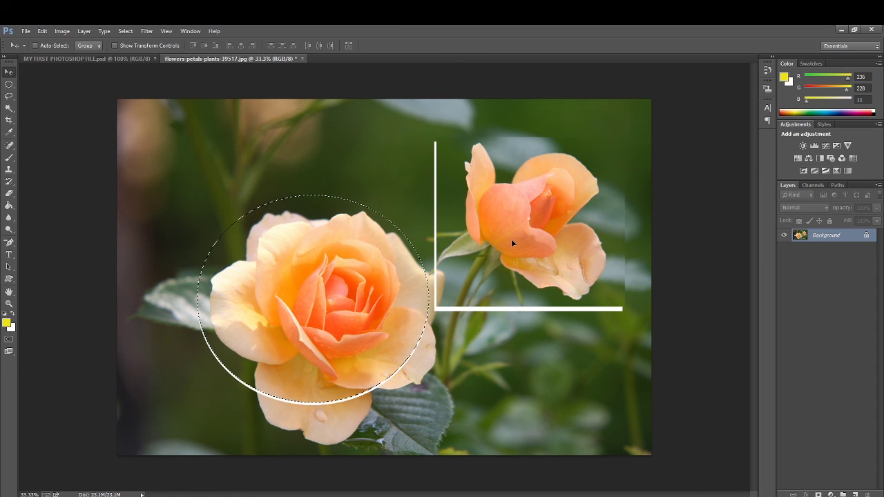
Open the image cute-animals-pets-236230 from the animals folder and keep it as the active document
key(l)
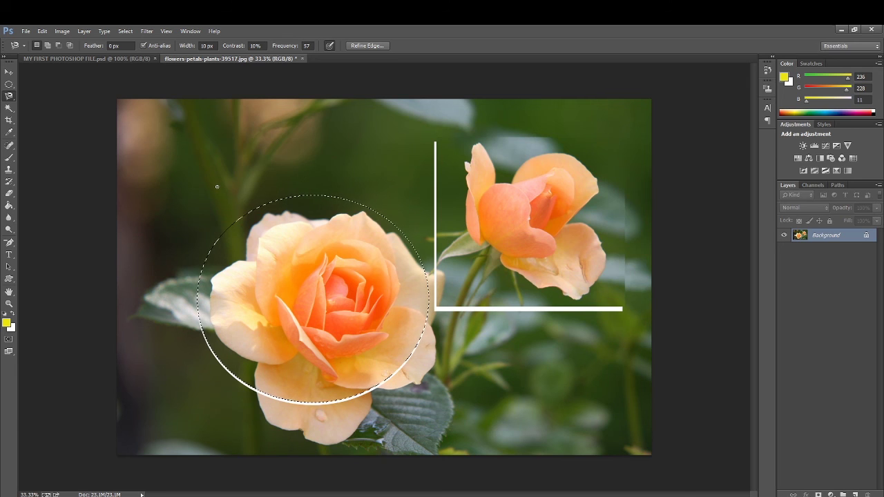
click(25, 31)
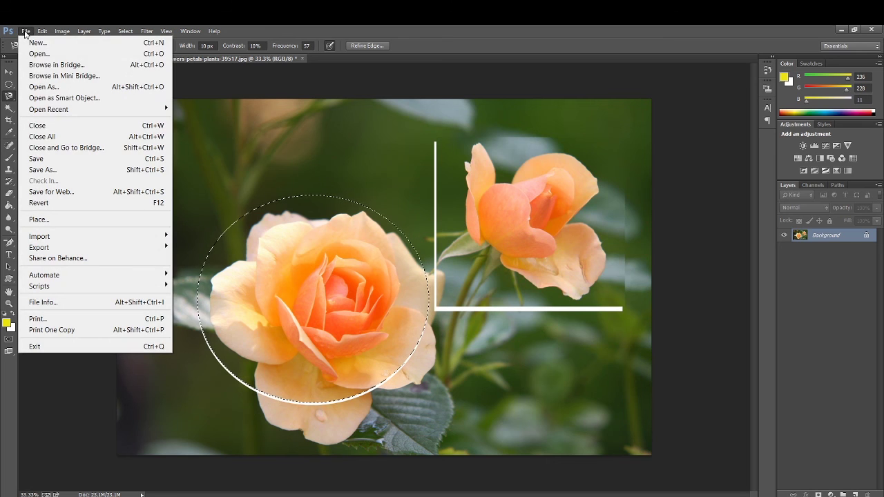
click(44, 54)
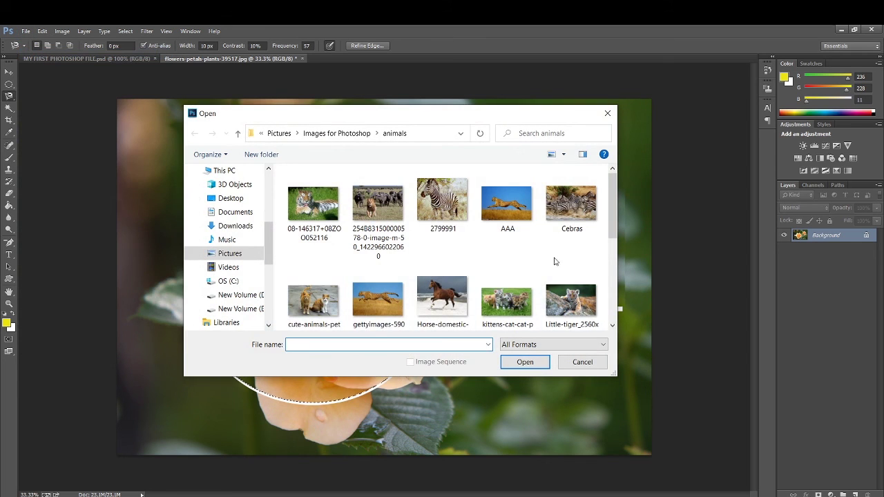
mouse_move(612, 231)
mouse_down()
mouse_move(613, 257)
mouse_move(613, 228)
mouse_up()
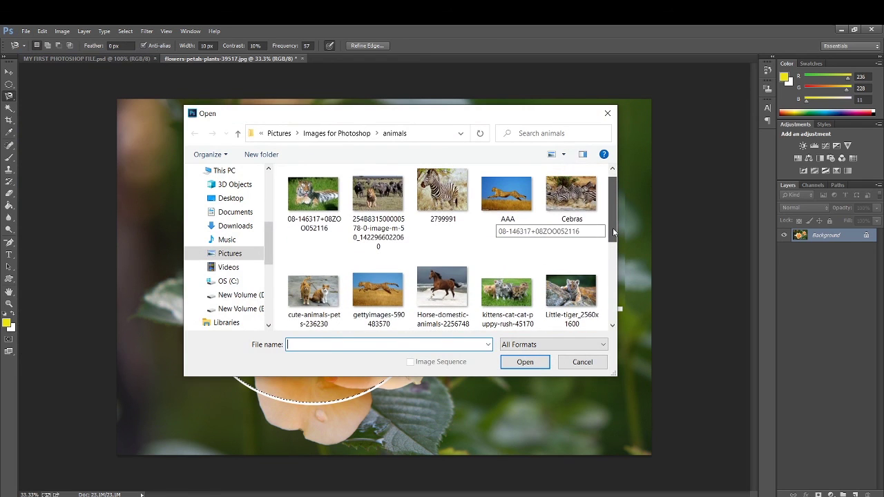
click(313, 295)
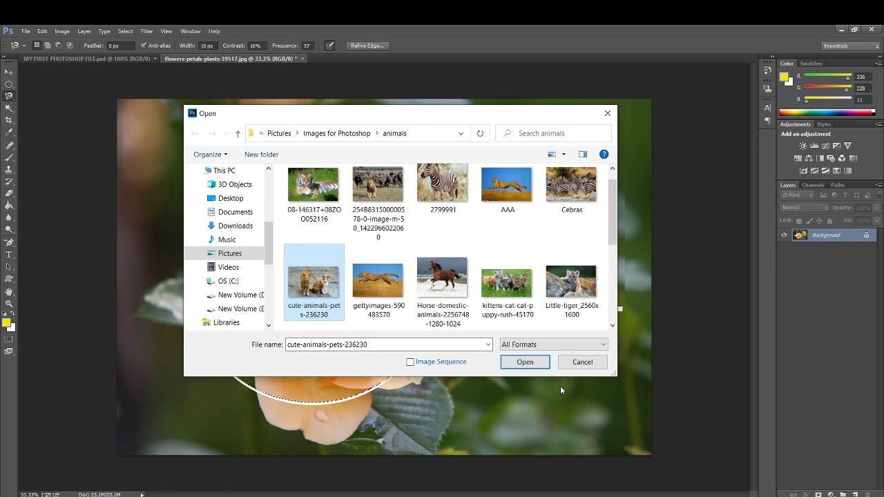
click(539, 364)
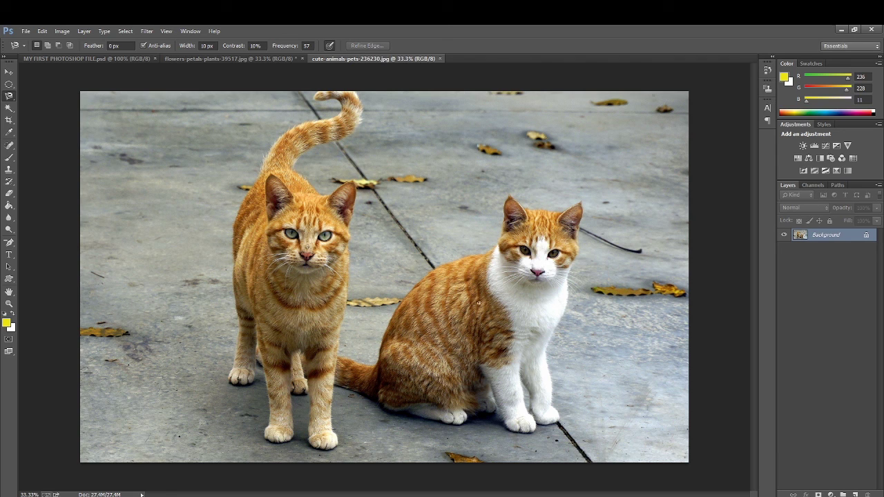
click(228, 59)
click(363, 59)
Outline the standing cat's head and upper body freehand with the Lasso tool and try moving the selected pixels
right_click(10, 100)
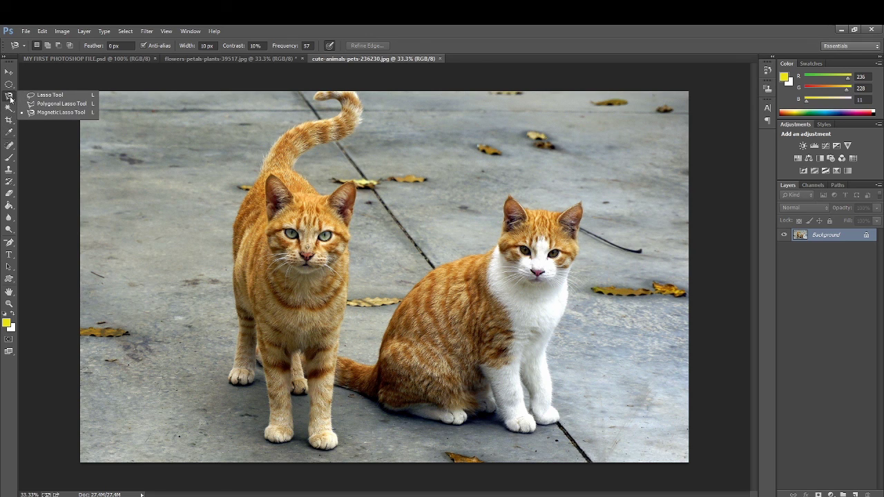
click(55, 98)
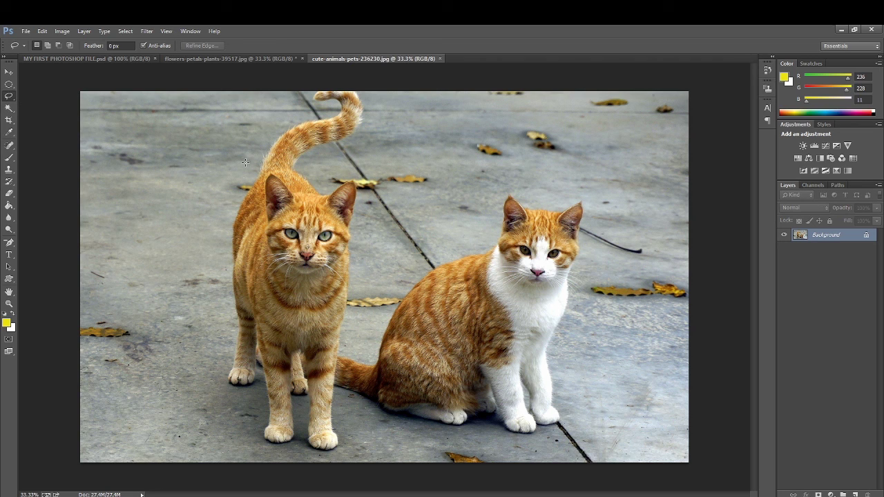
mouse_move(223, 174)
mouse_down()
mouse_move(205, 213)
mouse_move(211, 233)
mouse_move(288, 337)
mouse_move(378, 274)
mouse_move(410, 221)
mouse_move(384, 182)
mouse_move(346, 160)
mouse_move(343, 135)
mouse_move(312, 117)
mouse_move(260, 137)
mouse_move(232, 171)
mouse_up()
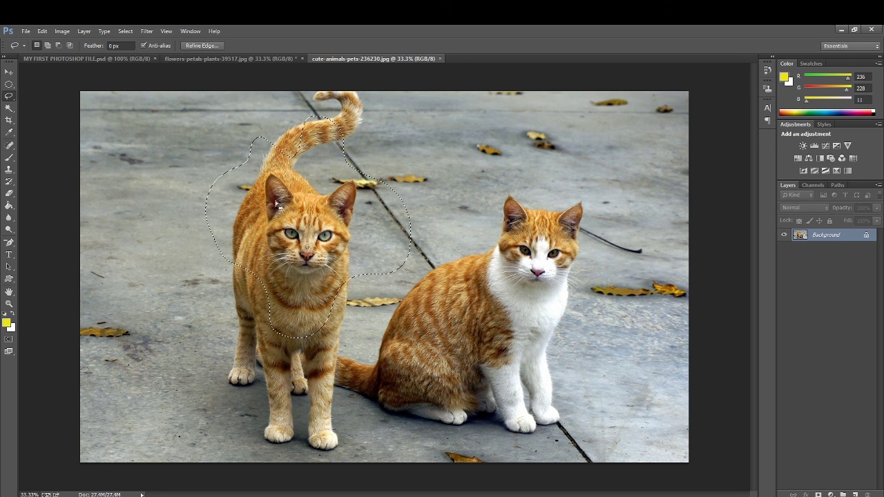
click(9, 74)
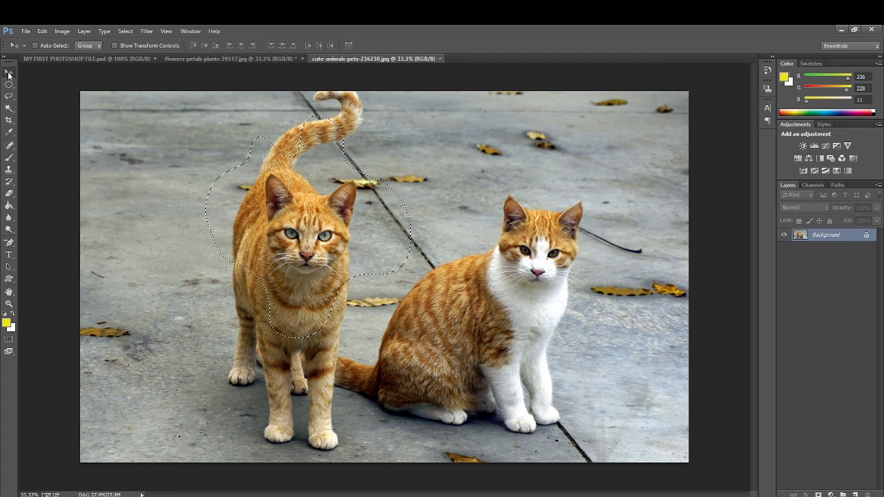
mouse_move(308, 235)
mouse_down()
mouse_move(215, 273)
mouse_move(278, 269)
mouse_move(319, 238)
mouse_up()
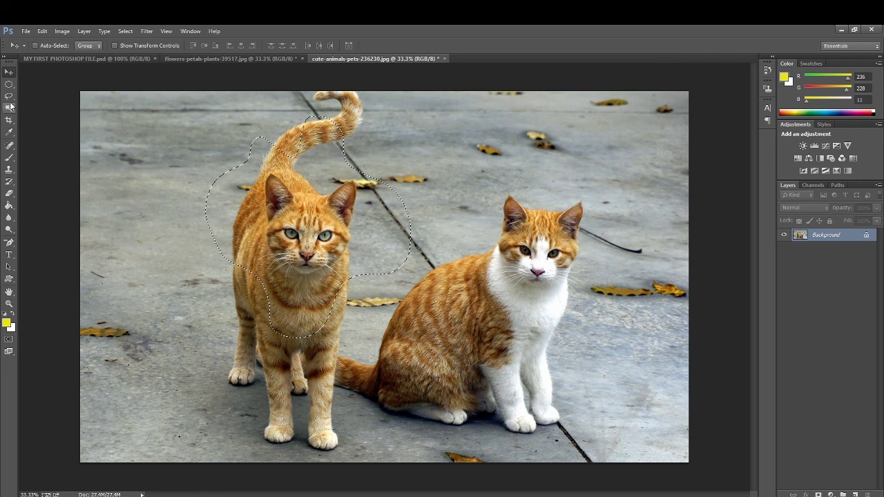
Select the seated cat's head and chest with a five-sided Polygonal Lasso outline and move the selected pixels slightly downward
click(14, 100)
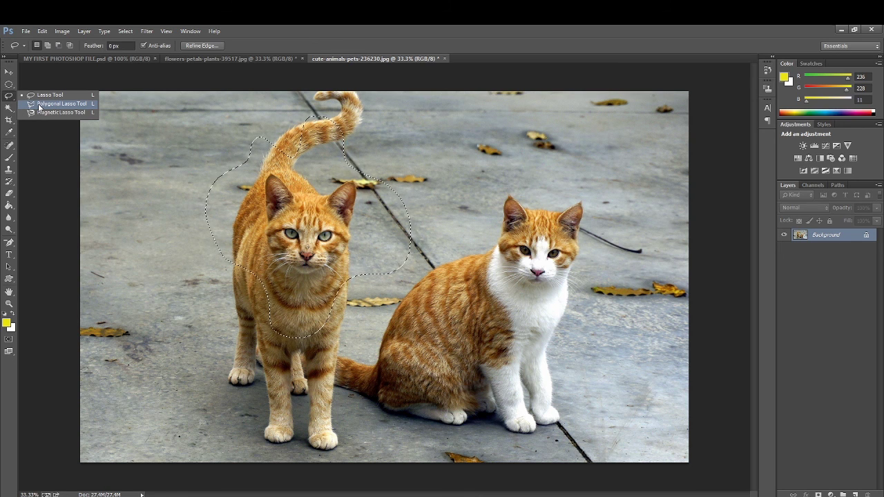
click(38, 103)
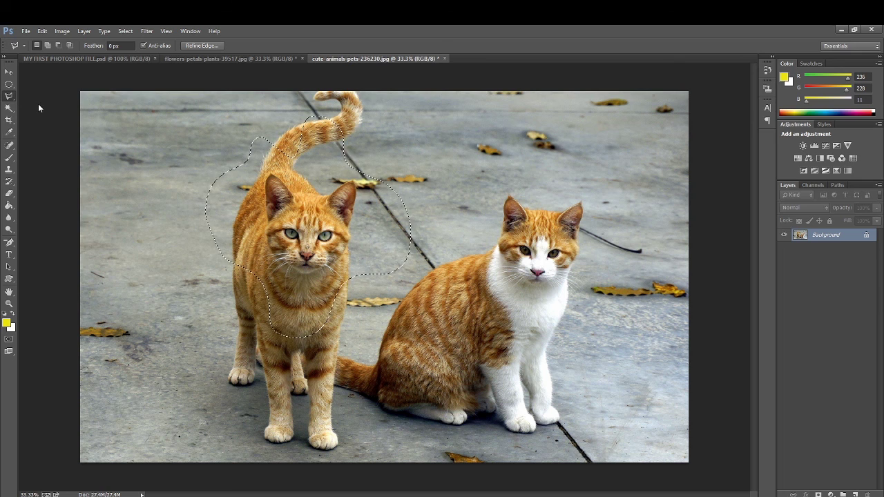
click(515, 152)
click(497, 179)
click(596, 329)
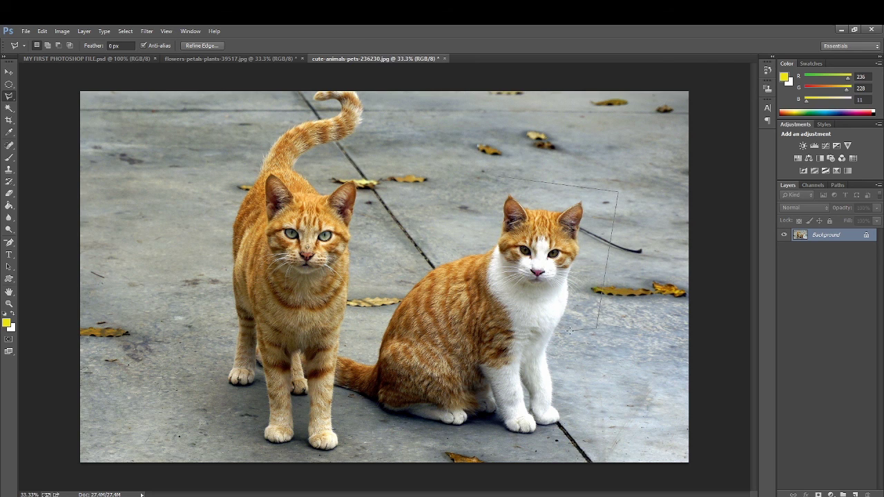
click(463, 325)
click(431, 228)
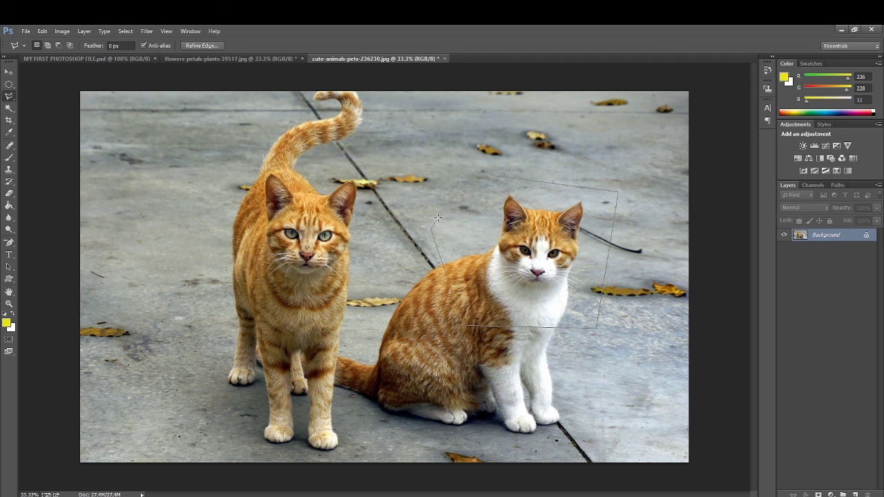
click(496, 177)
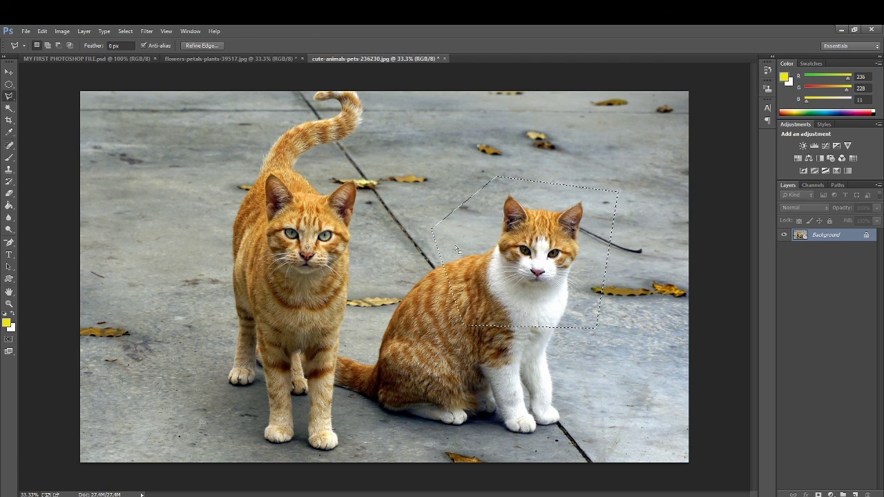
click(9, 72)
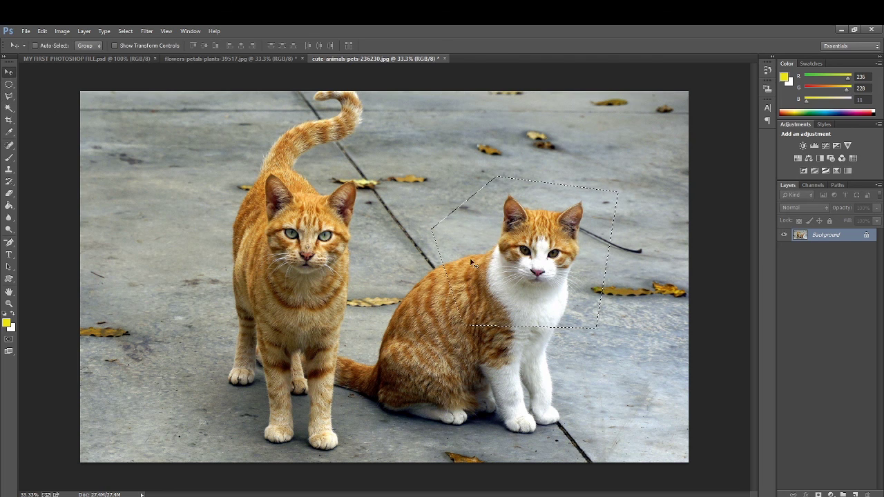
mouse_move(511, 264)
mouse_down()
mouse_move(493, 262)
mouse_move(444, 307)
mouse_move(464, 366)
mouse_move(551, 291)
mouse_move(517, 254)
mouse_move(505, 261)
mouse_up()
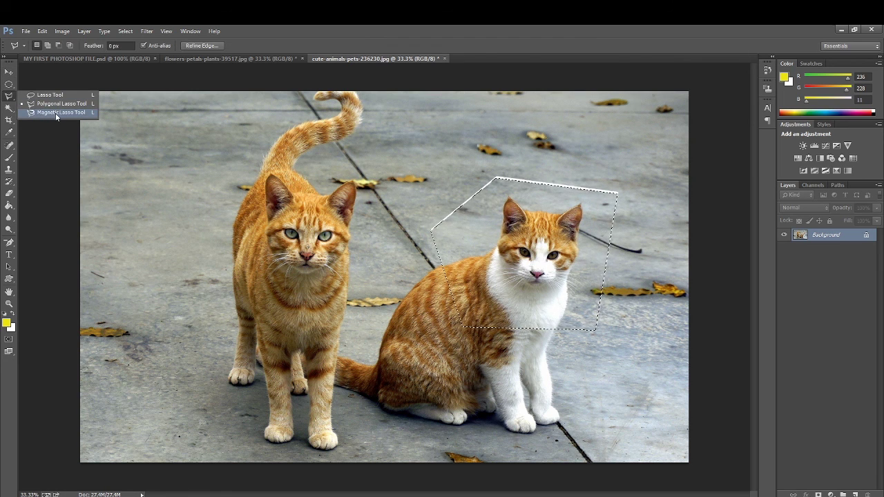
Trace the whole standing cat with the Magnetic Lasso tool and move the selected pixels slightly upward
click(57, 112)
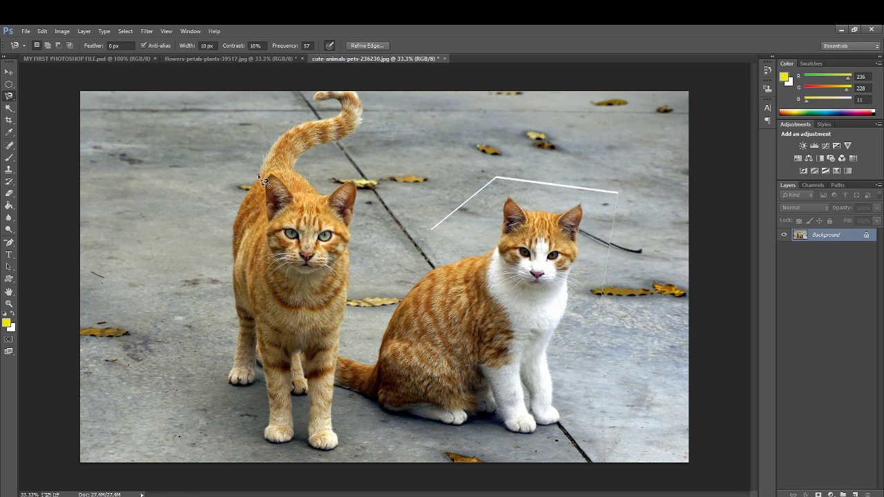
click(259, 176)
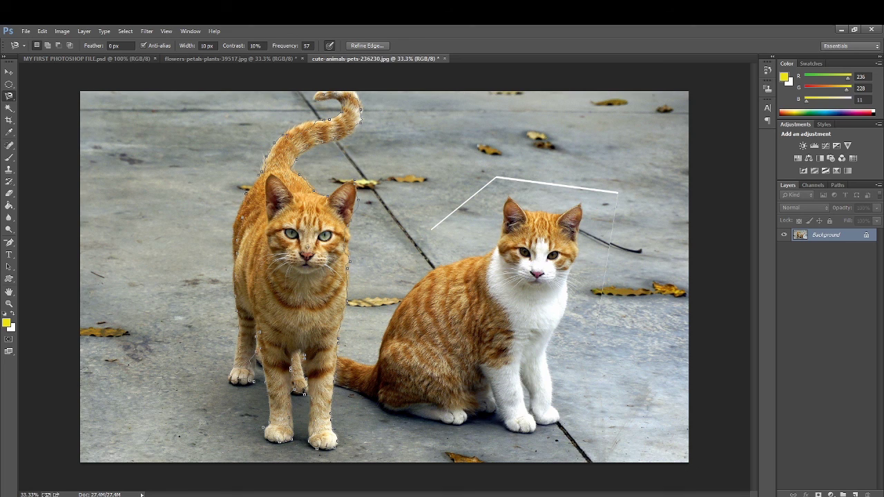
click(265, 181)
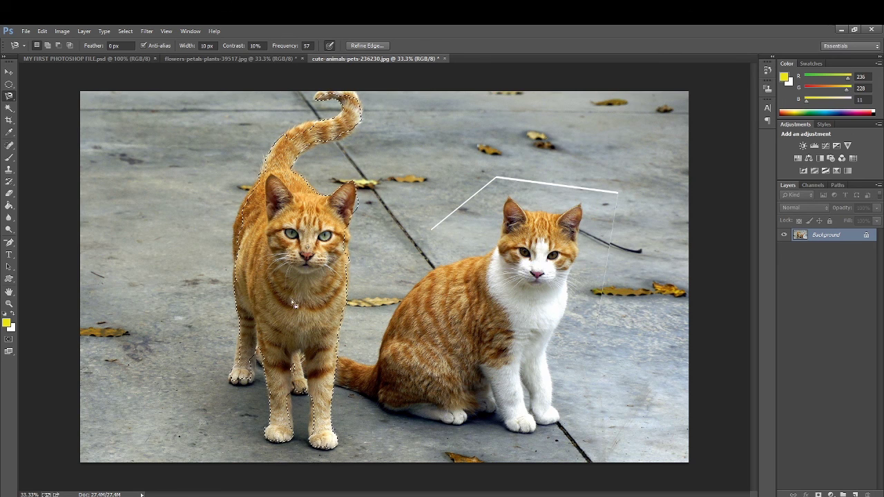
click(8, 72)
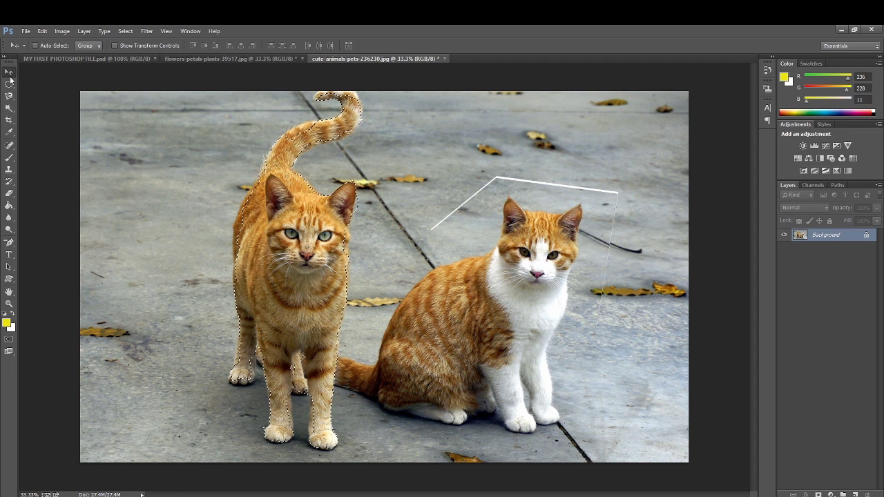
drag(260, 269, 280, 275)
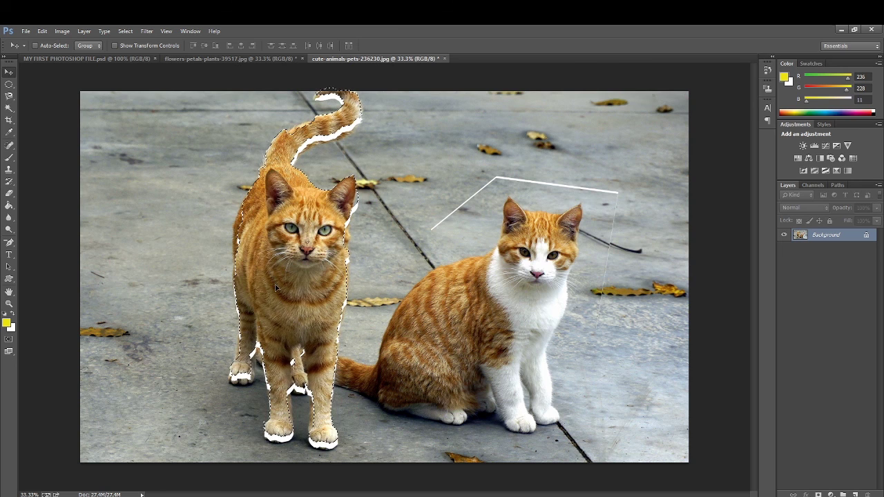